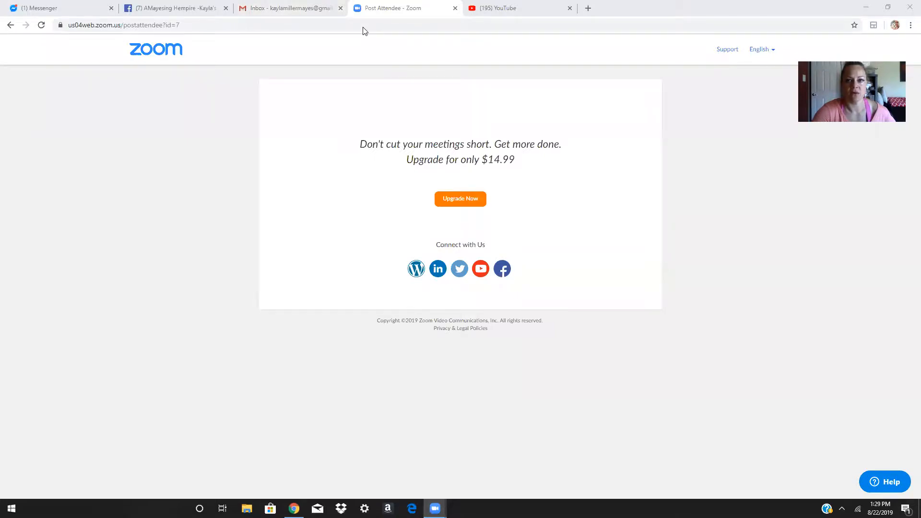
From the YouTube tab, search the web for 'google streak'
{"action": "key", "text": "ctrl+Tab"}
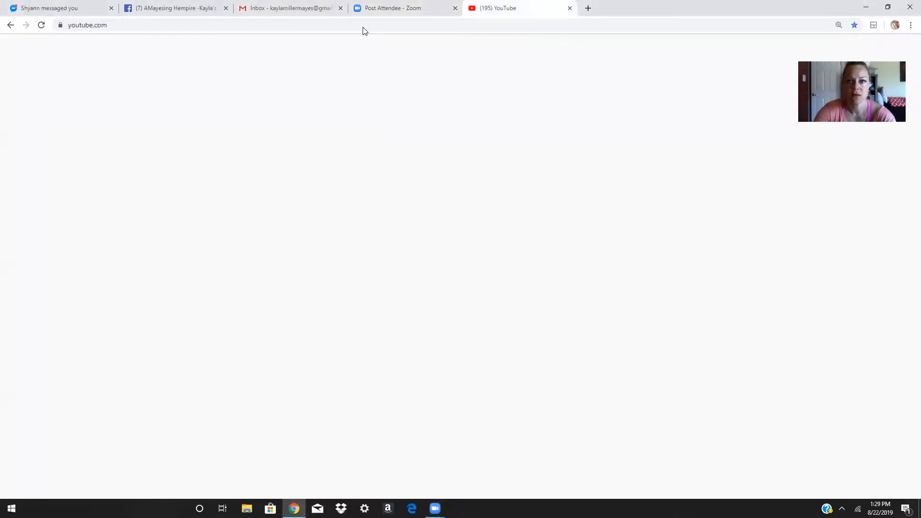
{"action": "left_click", "coordinate": [530, 26]}
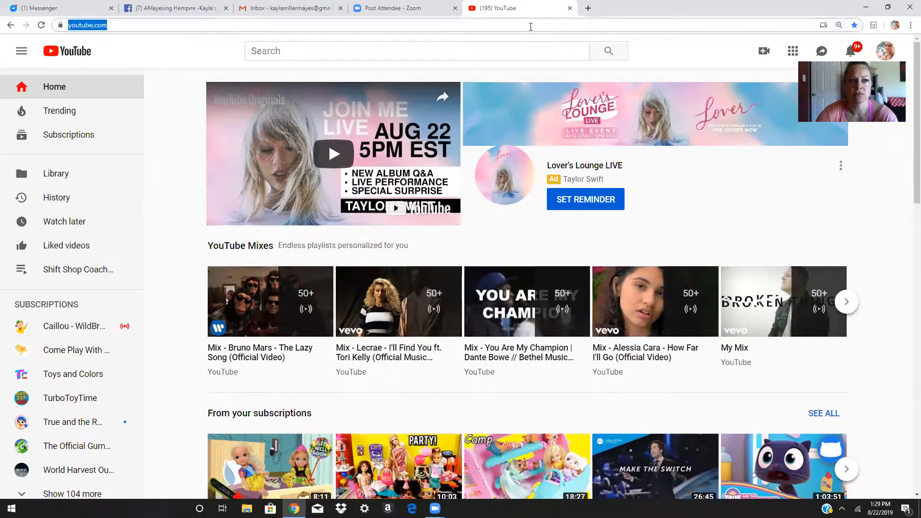
{"action": "type", "text": "google streak"}
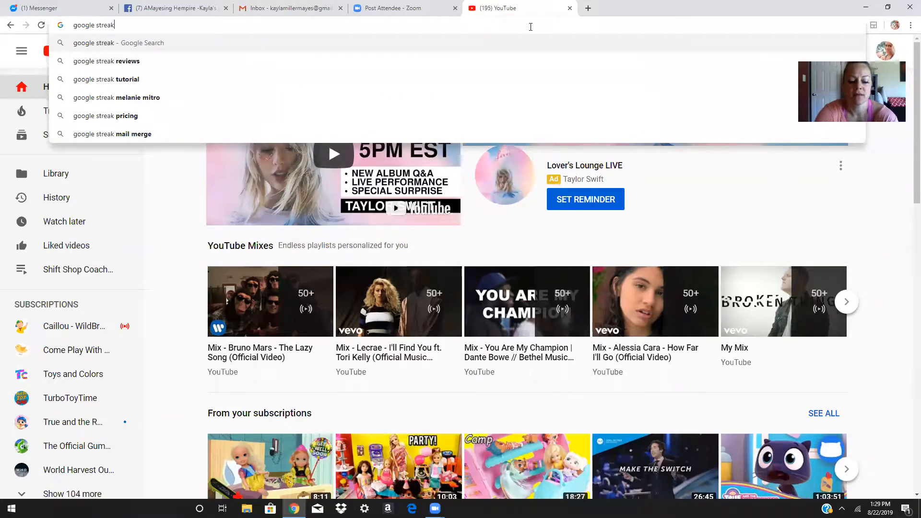
{"action": "key", "text": "Return"}
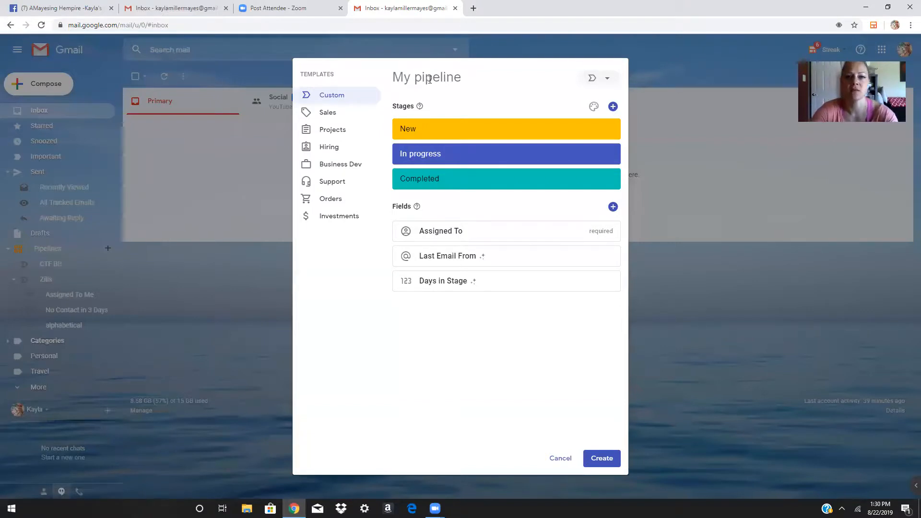
Rename the new pipeline to 'test group'
{"action": "left_click", "coordinate": [439, 85]}
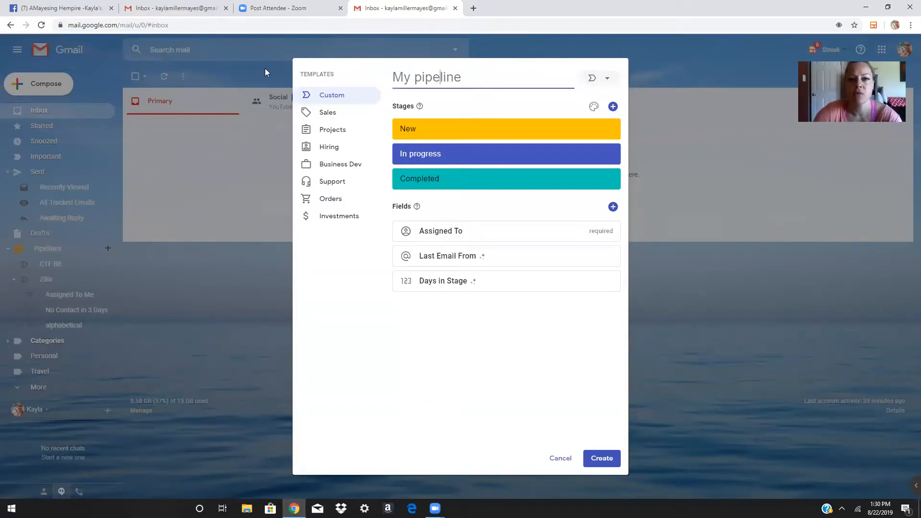
{"action": "key", "text": "ctrl+a"}
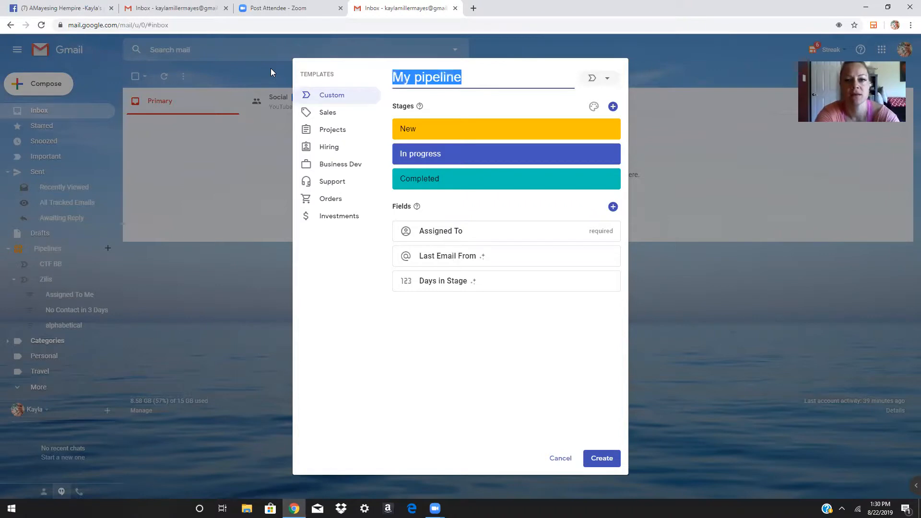
{"action": "type", "text": "test group"}
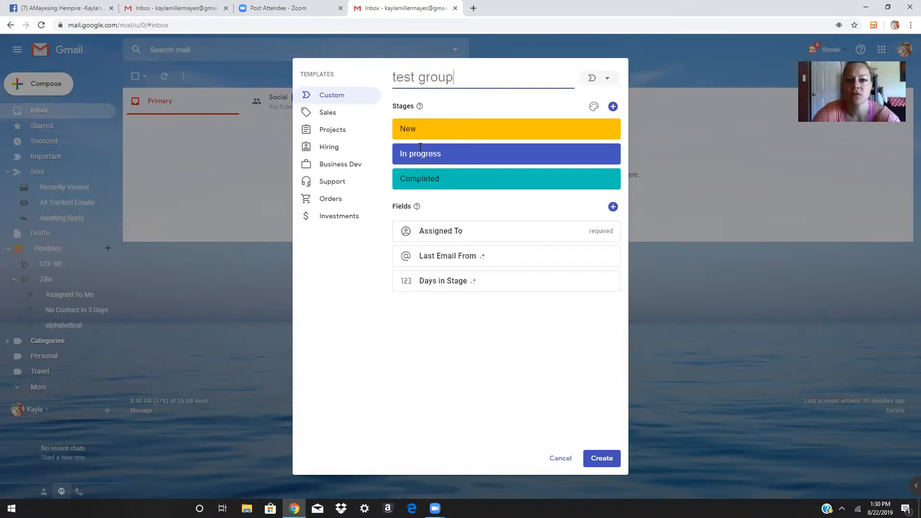
Rename the New, In progress and Completed stages to interested, received trial and NW ambassador
{"action": "left_click_drag", "start_coordinate": [427, 129], "coordinate": [383, 124]}
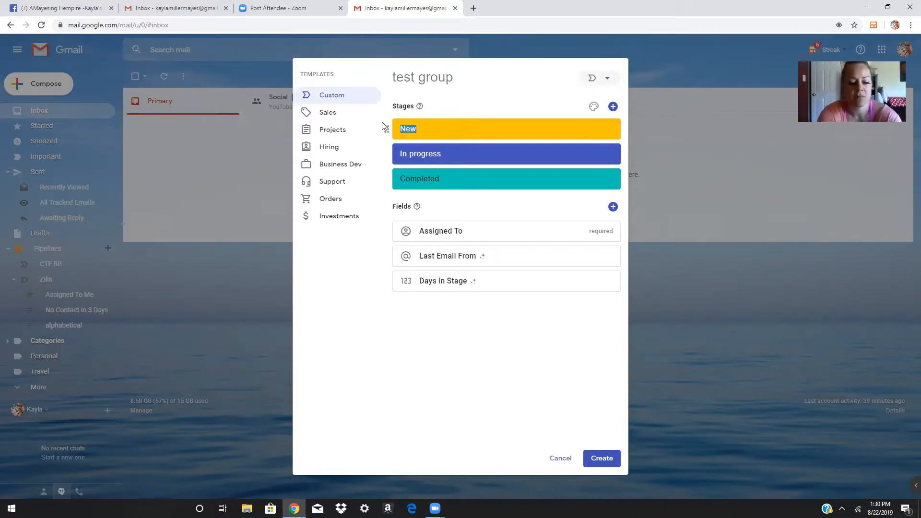
{"action": "type", "text": "interested"}
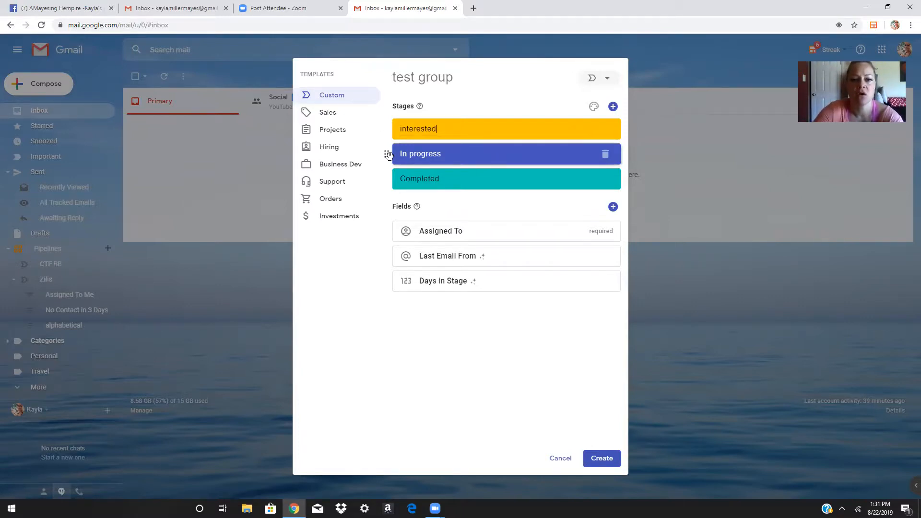
{"action": "left_click", "coordinate": [389, 154]}
{"action": "type", "text": "received trial"}
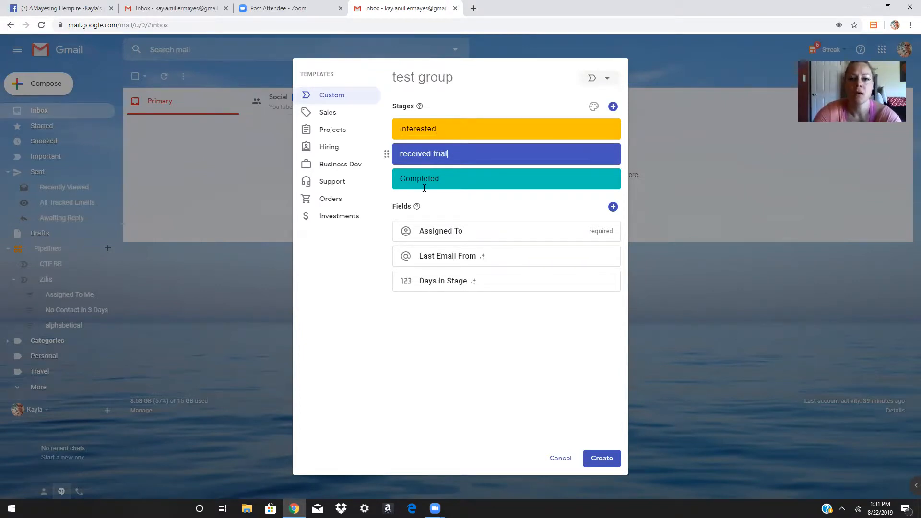
{"action": "left_click", "coordinate": [384, 174]}
{"action": "type", "text": "NW"}
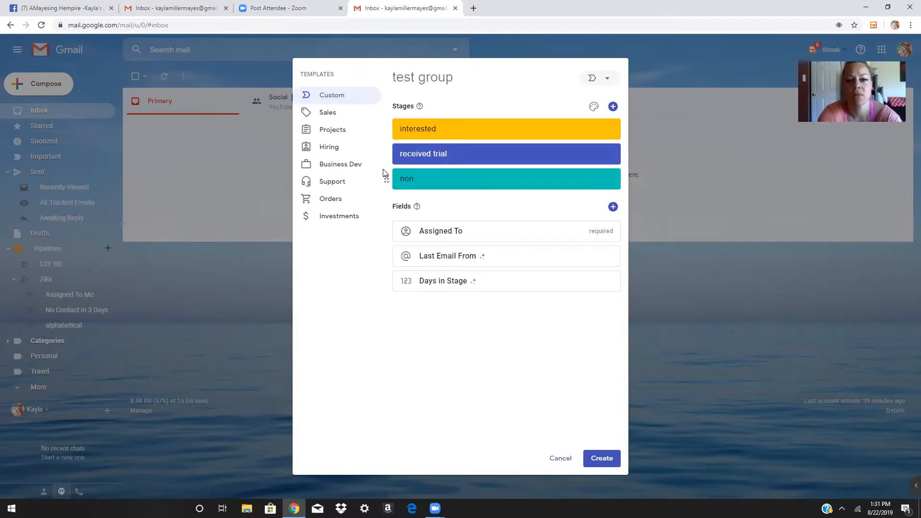
{"action": "type", "text": " ambassador"}
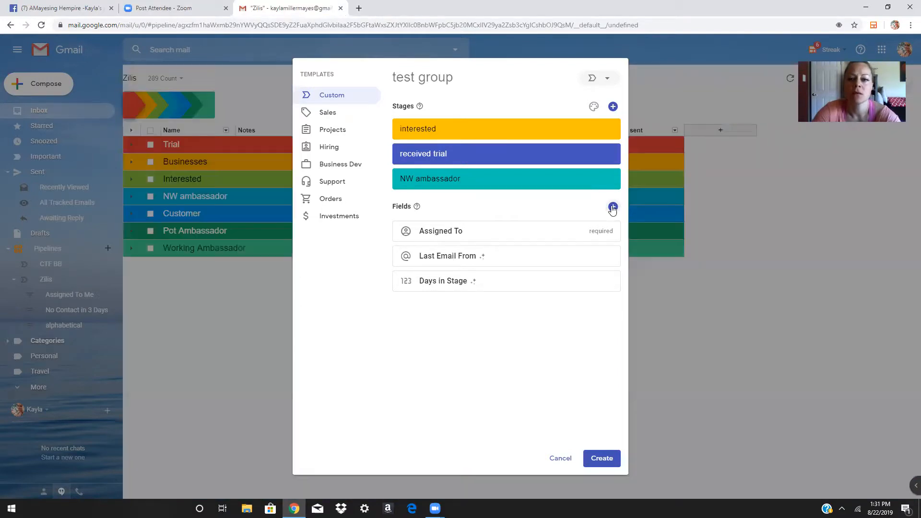
Add stages customer, potential ambassador, working ambassador and businesses below NW ambassador
{"action": "left_click", "coordinate": [613, 207]}
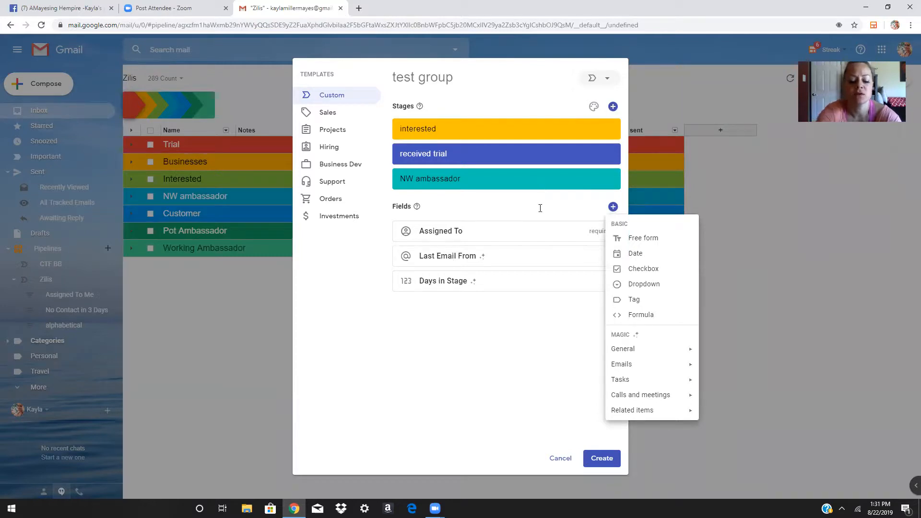
{"action": "left_click", "coordinate": [613, 106]}
{"action": "type", "text": "customer"}
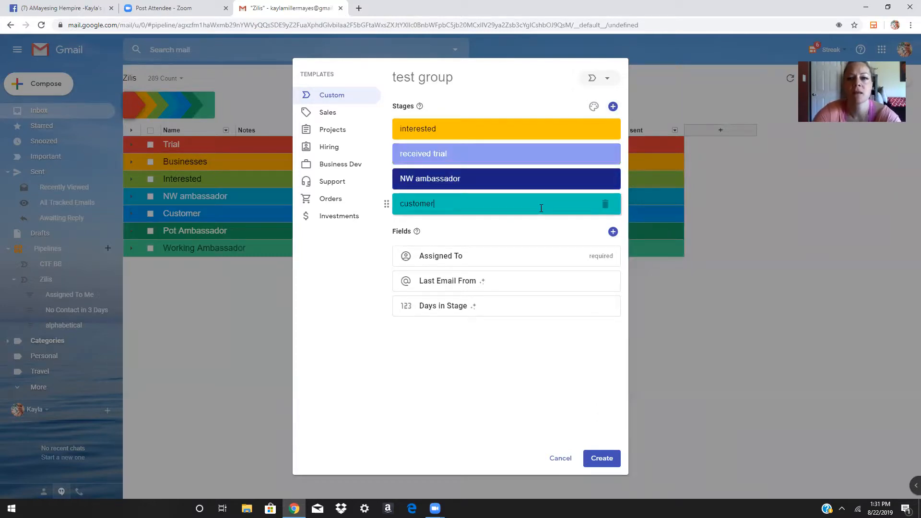
{"action": "left_click", "coordinate": [615, 108]}
{"action": "type", "text": "potential ambassador"}
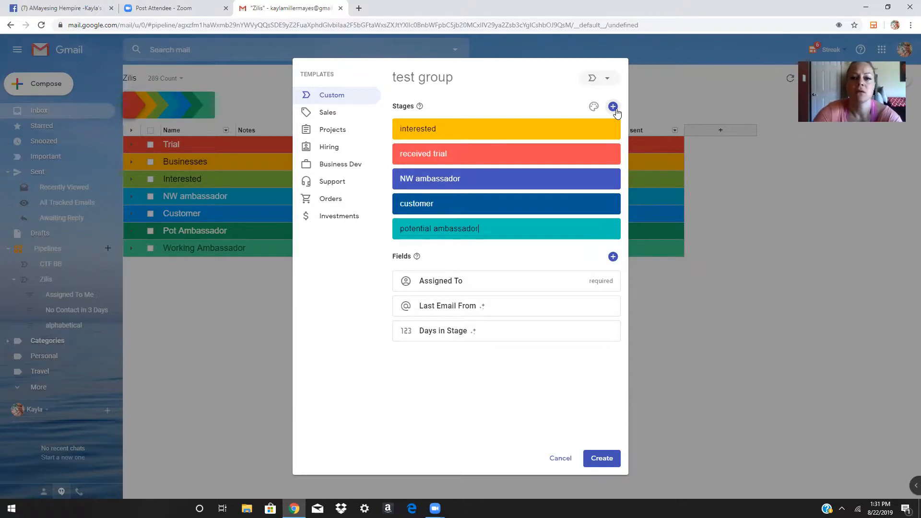
{"action": "left_click", "coordinate": [613, 106]}
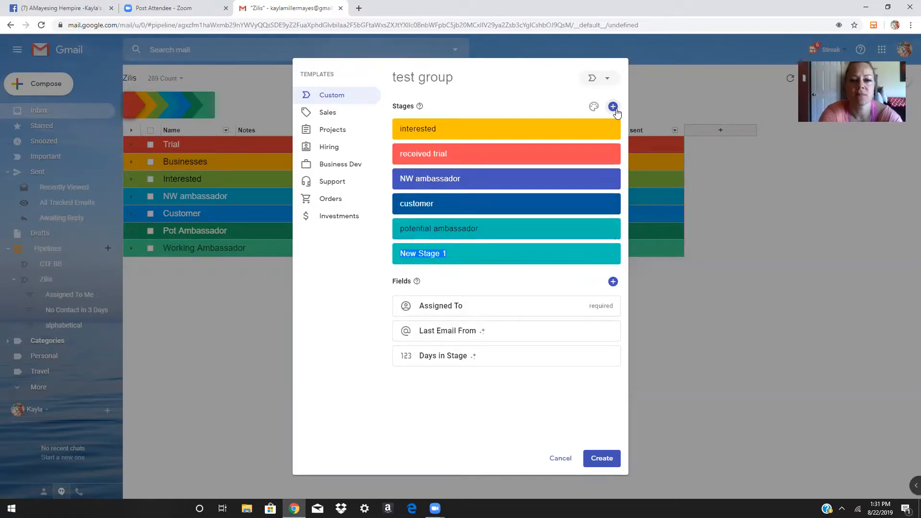
{"action": "type", "text": "wroki"}
{"action": "key", "text": "BackSpace"}
{"action": "key", "text": "BackSpace"}
{"action": "key", "text": "BackSpace"}
{"action": "key", "text": "BackSpace"}
{"action": "type", "text": "o"}
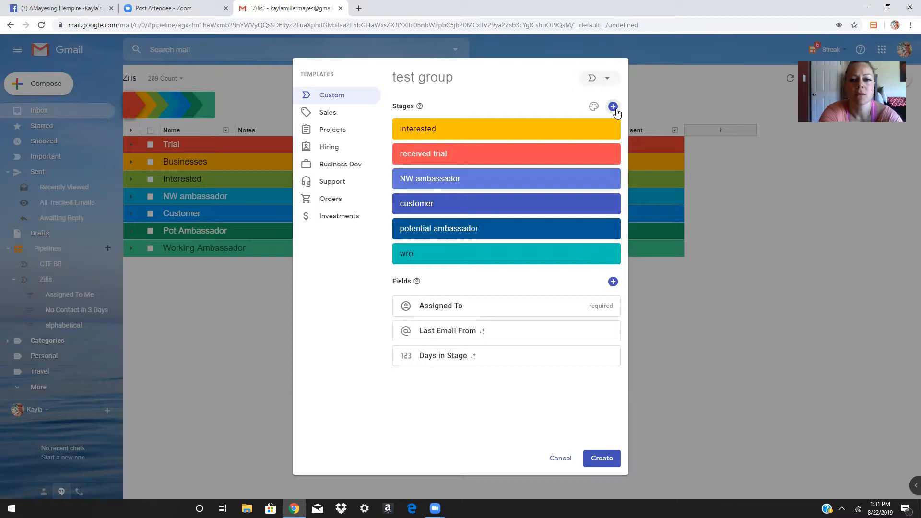
{"action": "type", "text": "rking ambassador"}
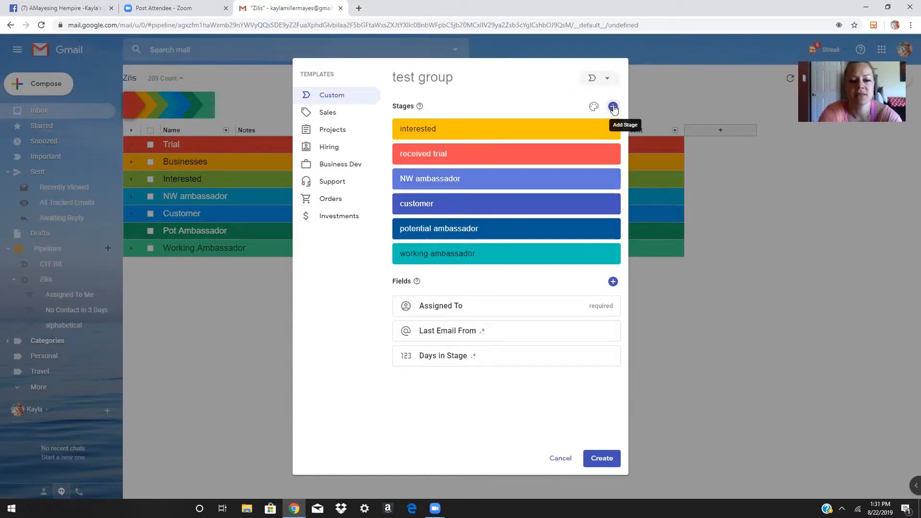
{"action": "left_click", "coordinate": [614, 107]}
{"action": "type", "text": "bu"}
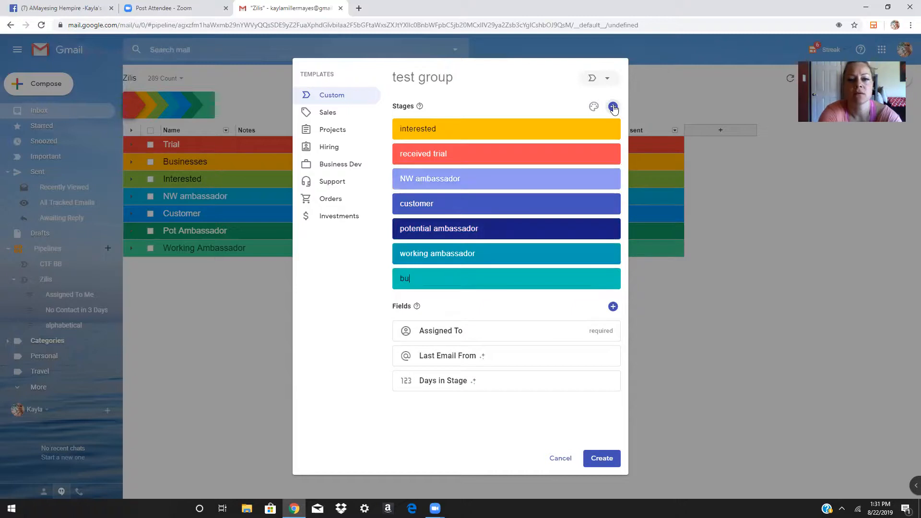
{"action": "type", "text": "sinesses"}
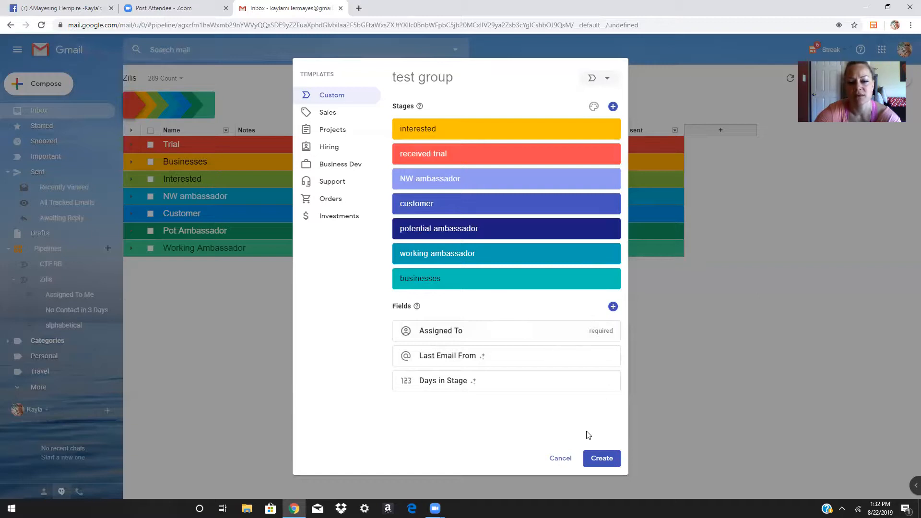
Create the test group pipeline and select its received trial stage row
{"action": "left_click", "coordinate": [599, 462]}
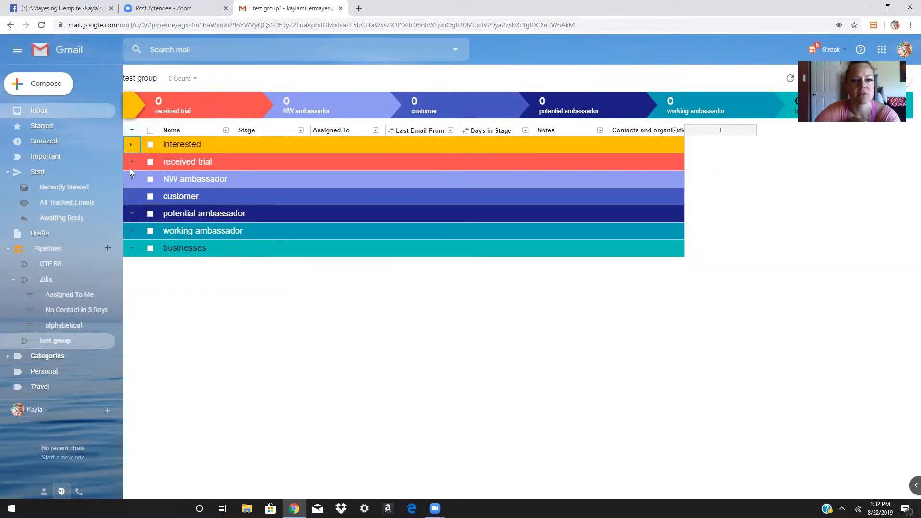
{"action": "left_click", "coordinate": [171, 161]}
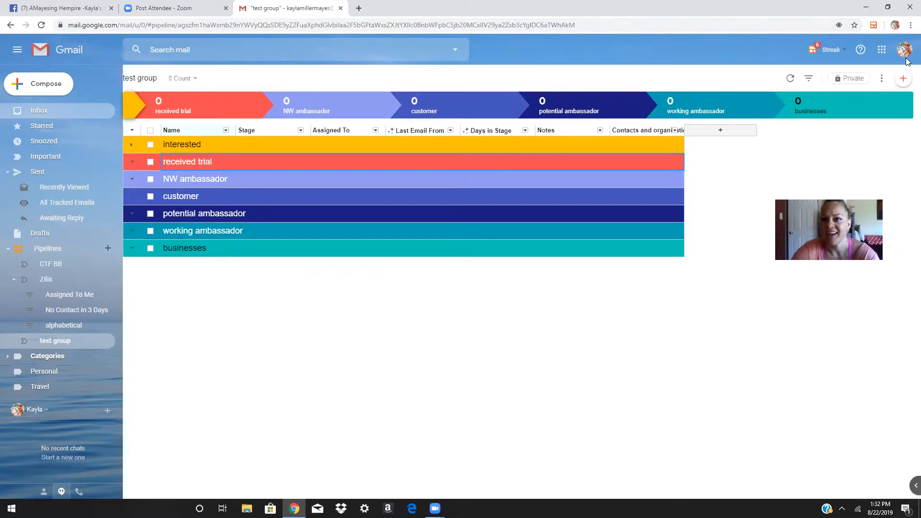
Add a new box for a contact in the received trial stage, entering the contact's name
{"action": "left_click", "coordinate": [905, 79]}
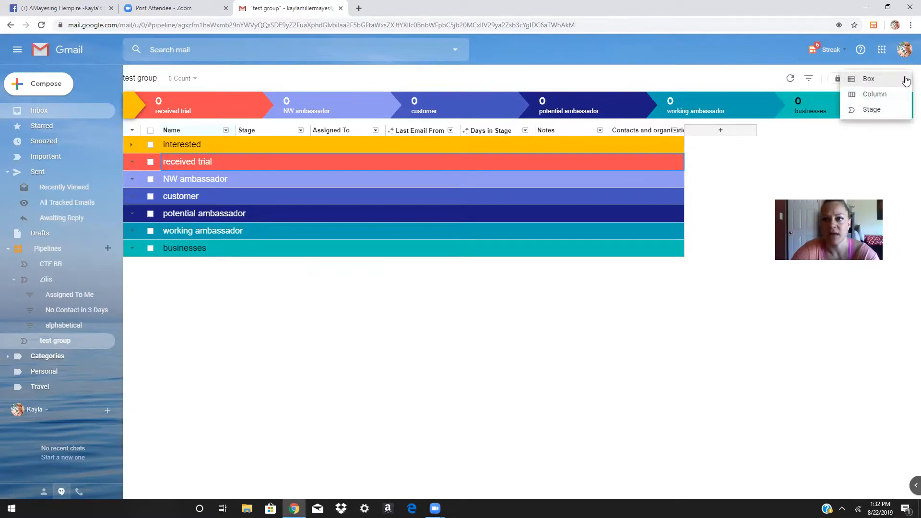
{"action": "left_click", "coordinate": [906, 80]}
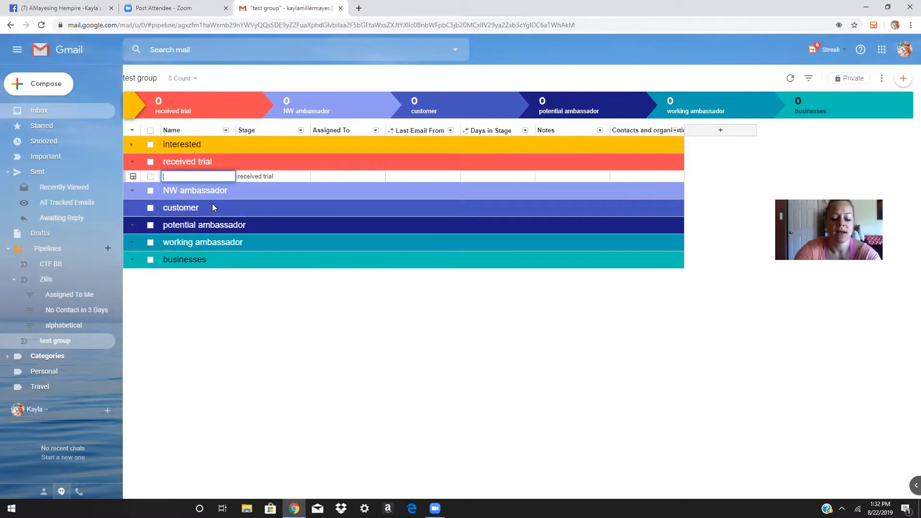
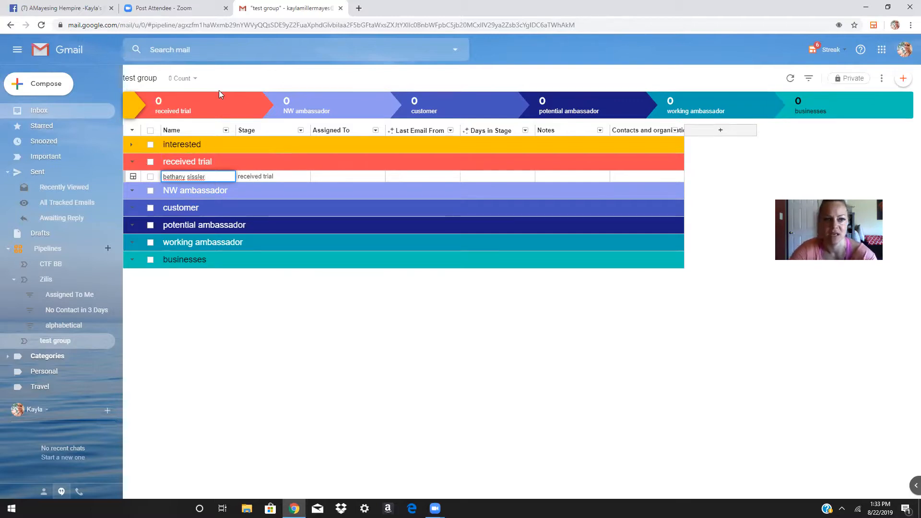
{"action": "left_click", "coordinate": [269, 131]}
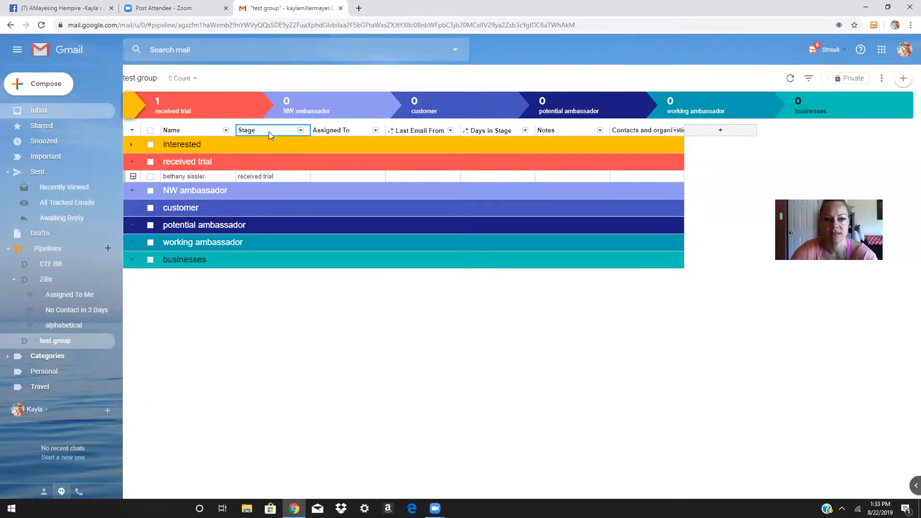
Move the Stage column two places to the right
{"action": "left_click", "coordinate": [301, 130]}
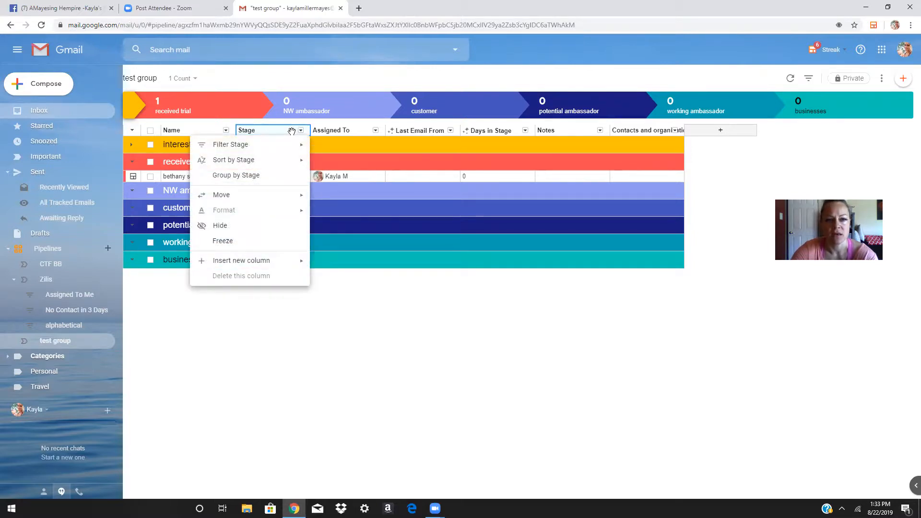
{"action": "mouse_move", "coordinate": [236, 201]}
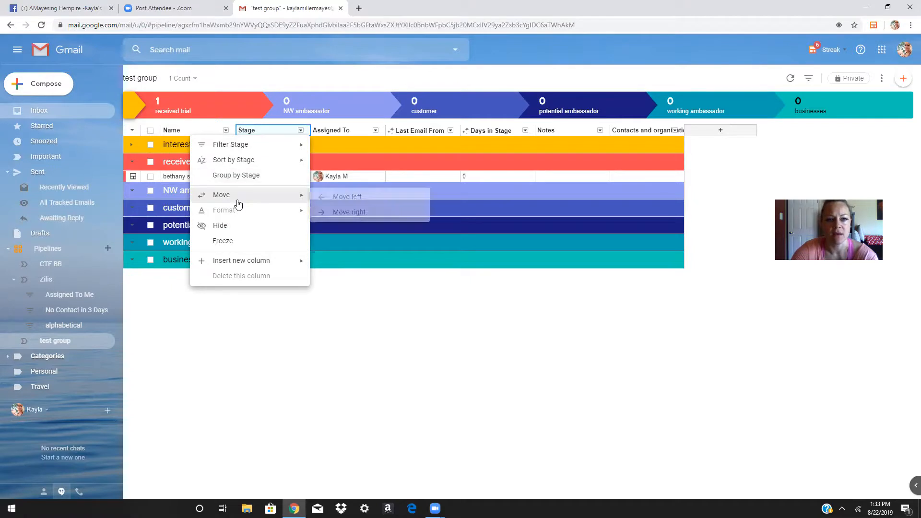
{"action": "left_click", "coordinate": [335, 214]}
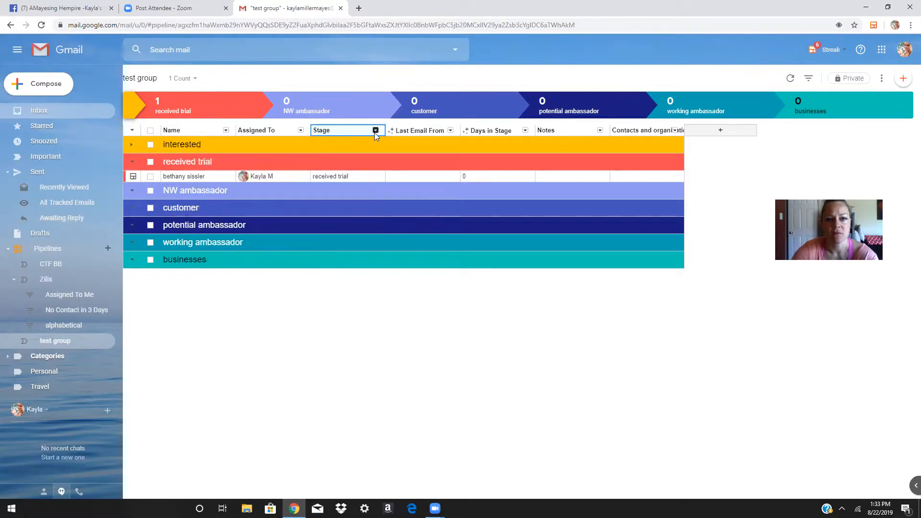
{"action": "left_click", "coordinate": [375, 133]}
{"action": "mouse_move", "coordinate": [360, 196]}
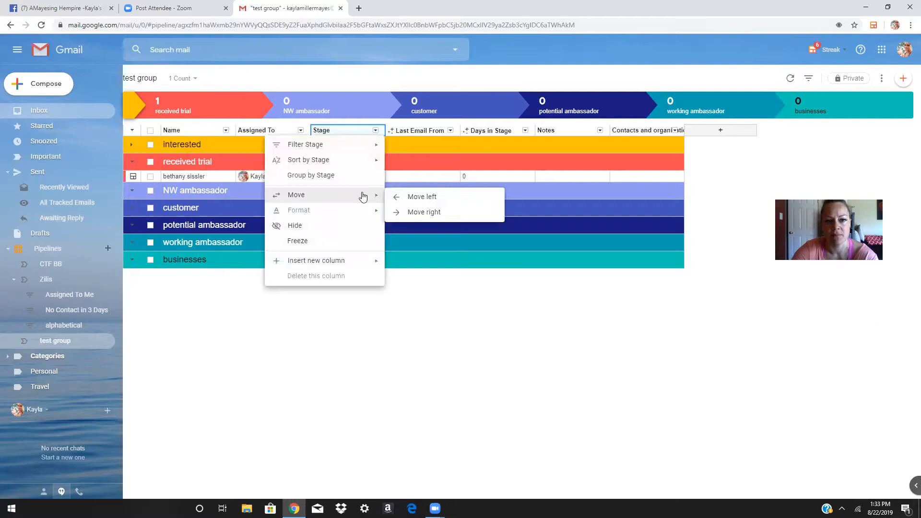
{"action": "left_click", "coordinate": [420, 211]}
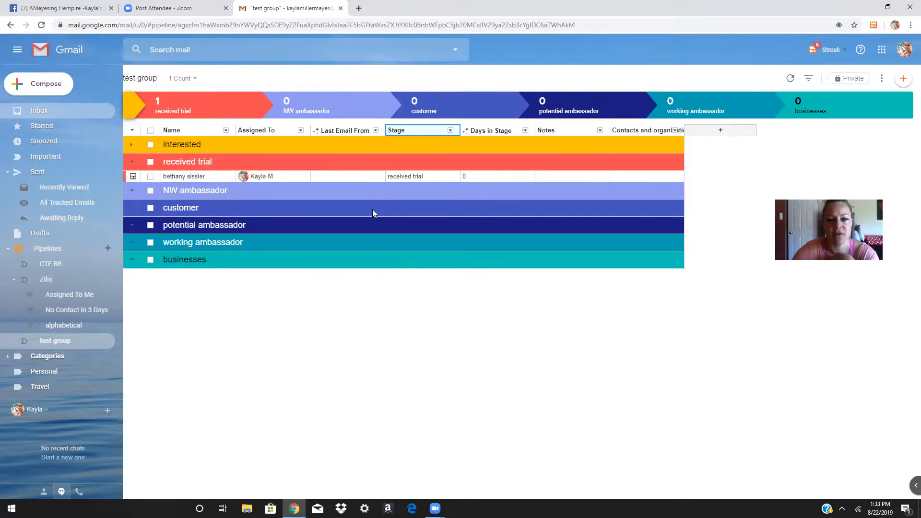
Shift the Assigned To column right past Stage, then remove it from the table
{"action": "left_click", "coordinate": [301, 130]}
{"action": "mouse_move", "coordinate": [298, 216]}
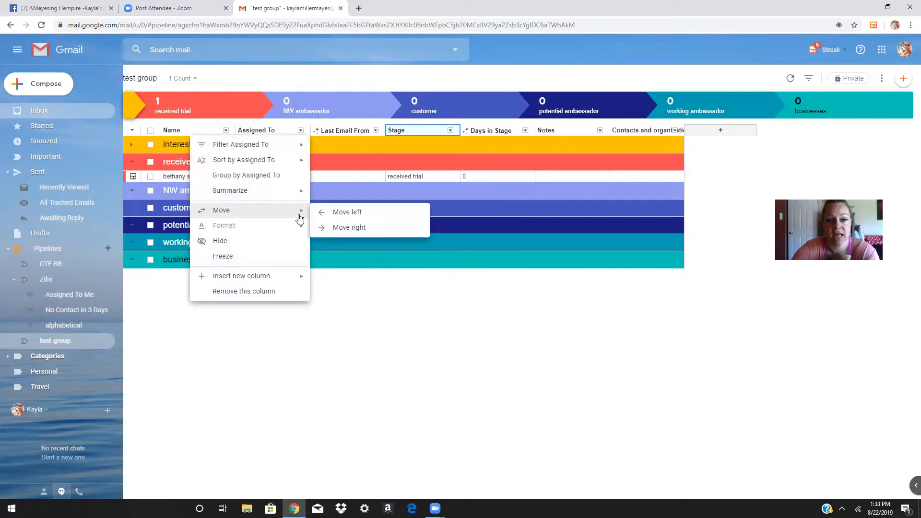
{"action": "left_click", "coordinate": [346, 230]}
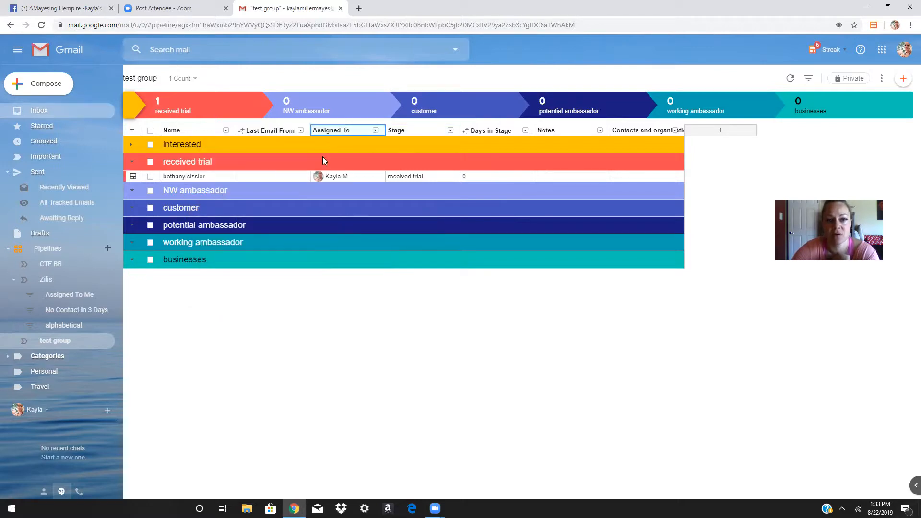
{"action": "left_click", "coordinate": [376, 130]}
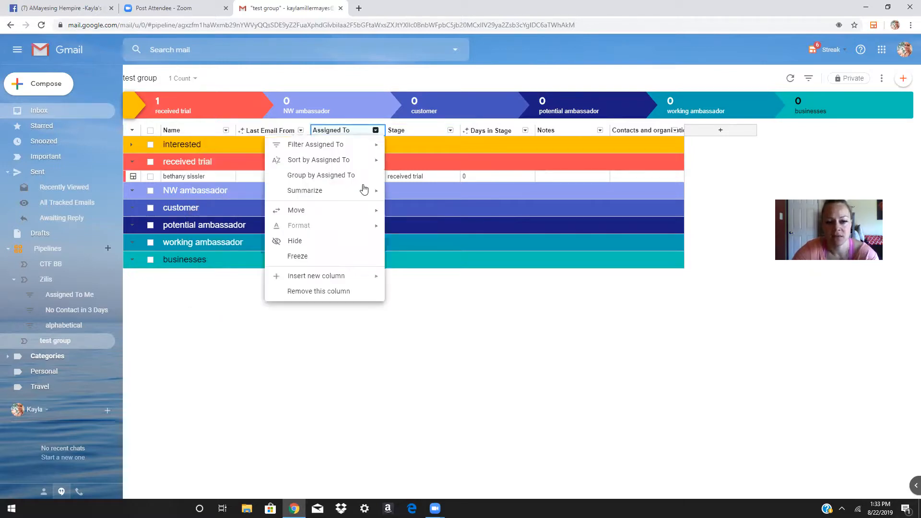
{"action": "mouse_move", "coordinate": [368, 210]}
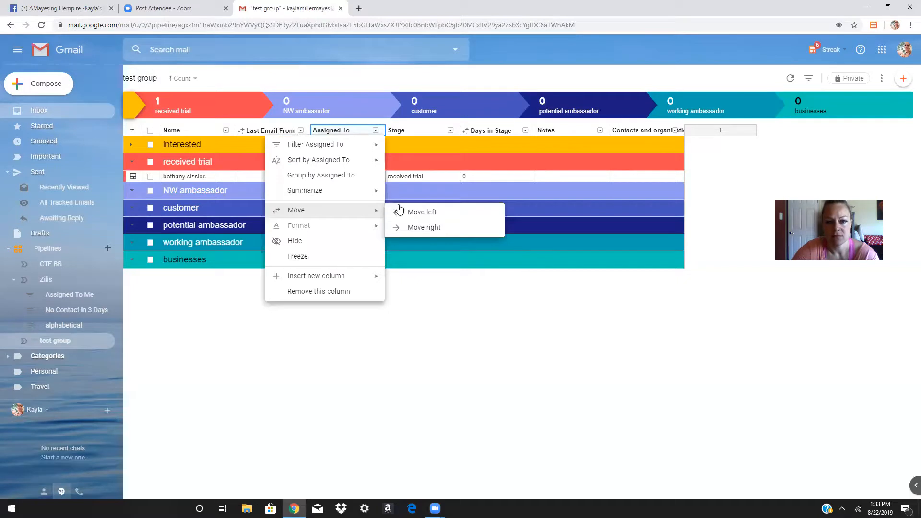
{"action": "left_click", "coordinate": [415, 230]}
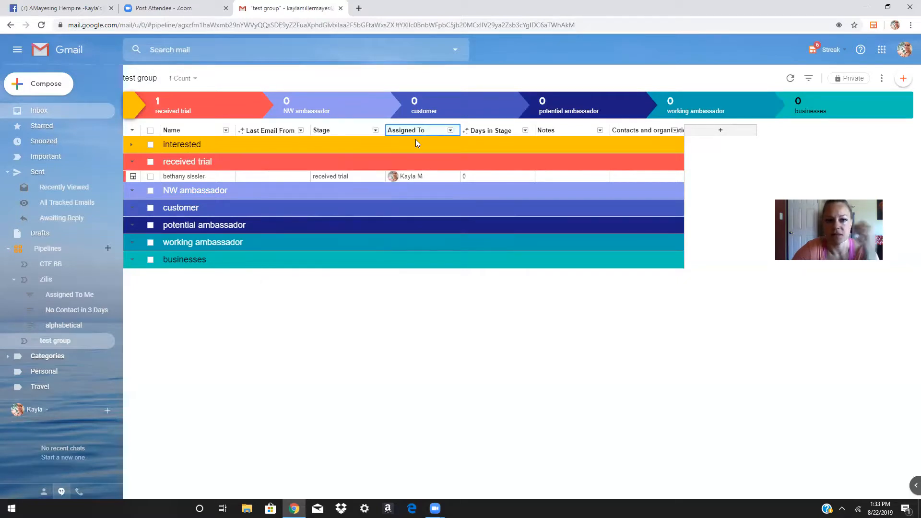
{"action": "left_click", "coordinate": [451, 131]}
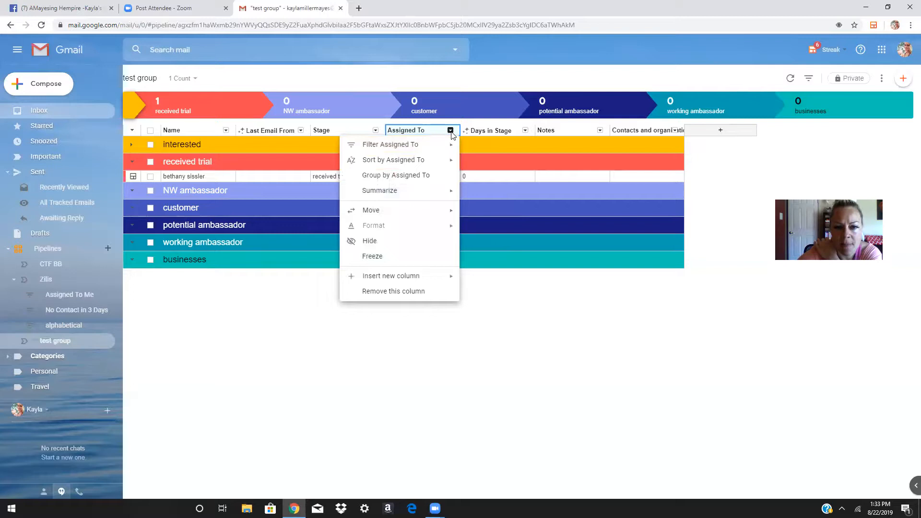
{"action": "left_click", "coordinate": [403, 294]}
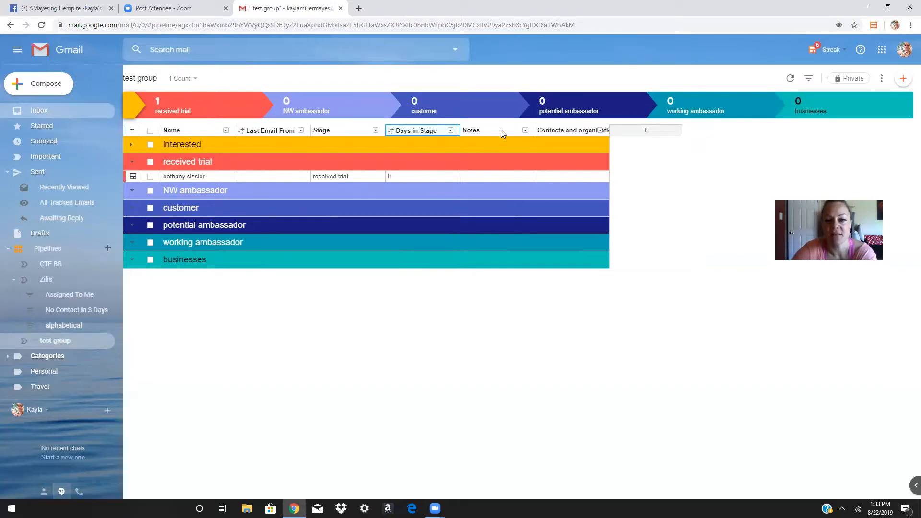
Enter the note 8/20/19 in the received trial box's Notes cell
{"action": "left_click", "coordinate": [486, 180]}
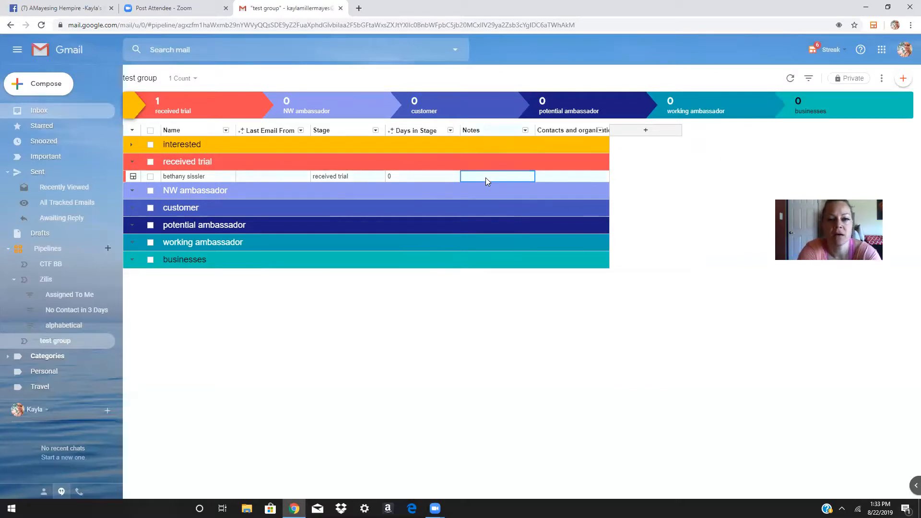
{"action": "type", "text": "8/20"}
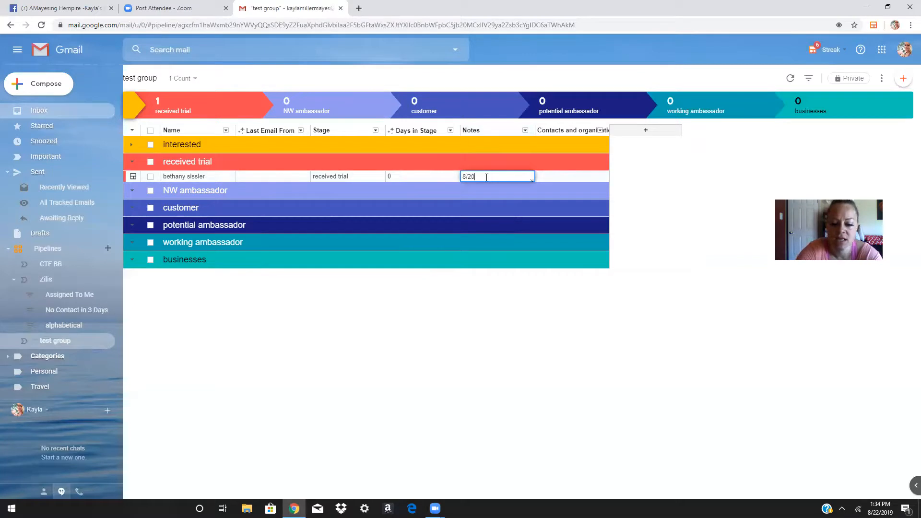
{"action": "type", "text": "/19"}
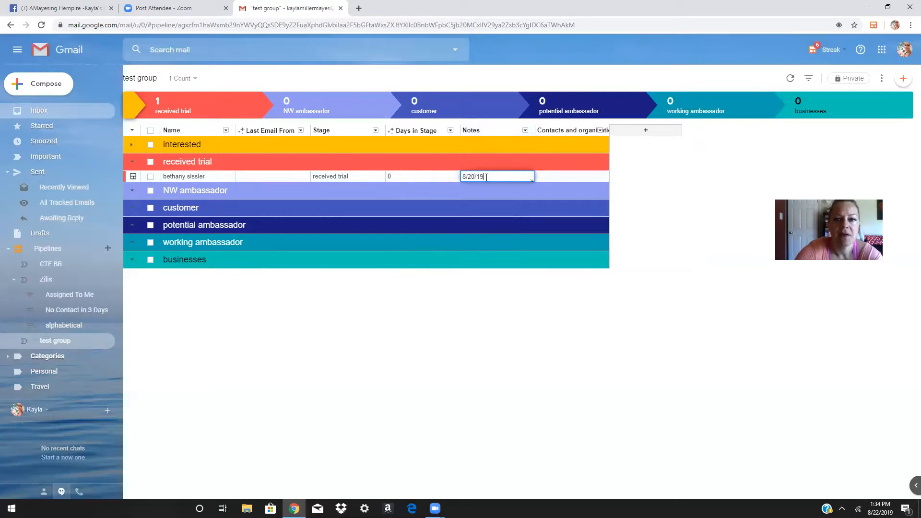
{"action": "key", "text": "Tab"}
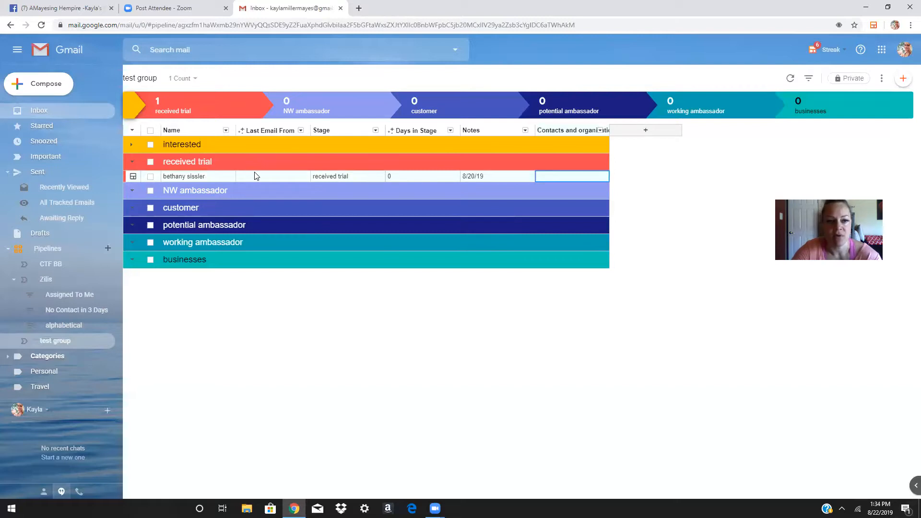
{"action": "left_click", "coordinate": [194, 225]}
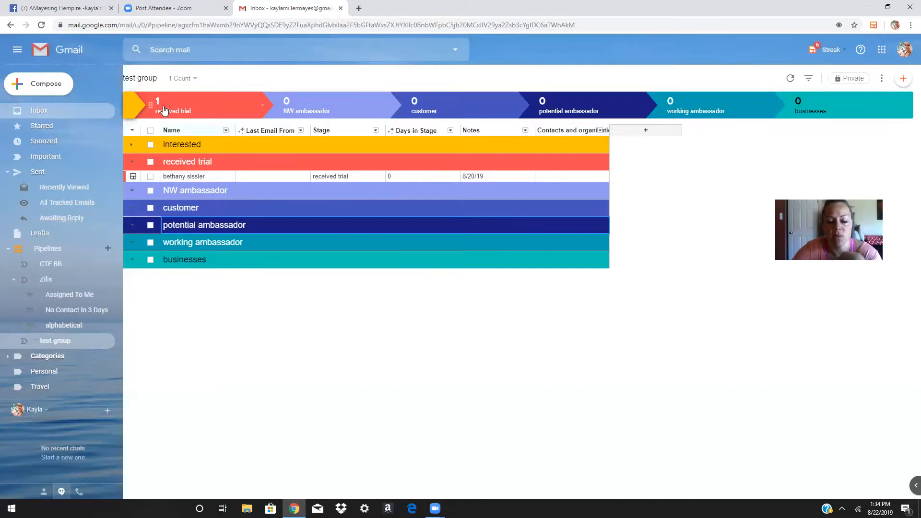
Create a box in the potential ambassador stage and name it with the contact's name
{"action": "left_click", "coordinate": [903, 78]}
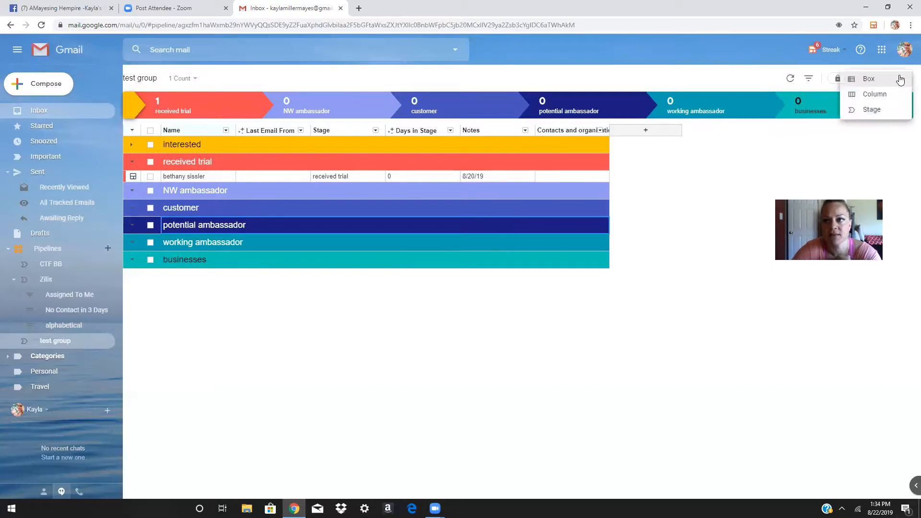
{"action": "left_click", "coordinate": [901, 81]}
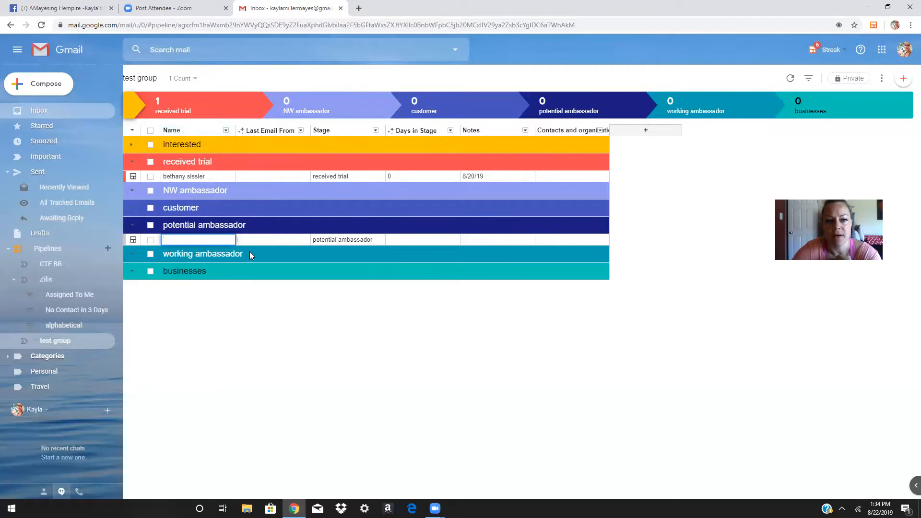
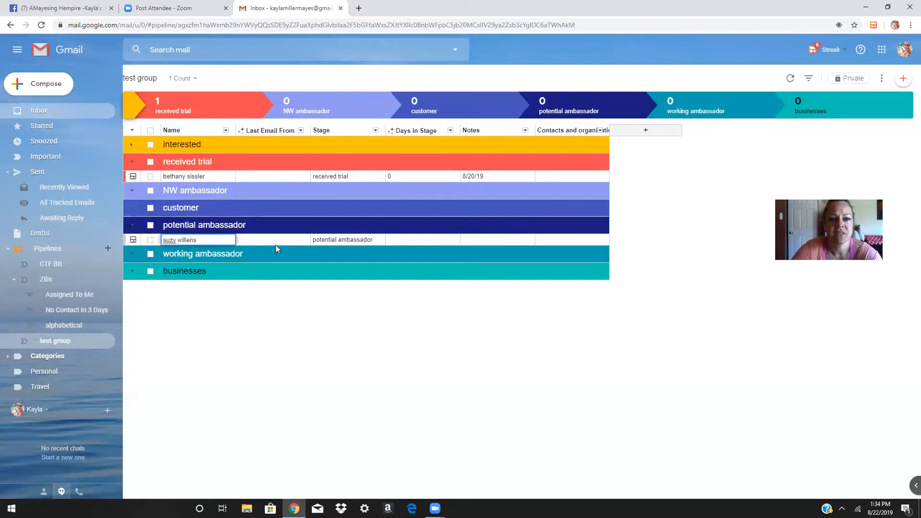
{"action": "left_click", "coordinate": [278, 239]}
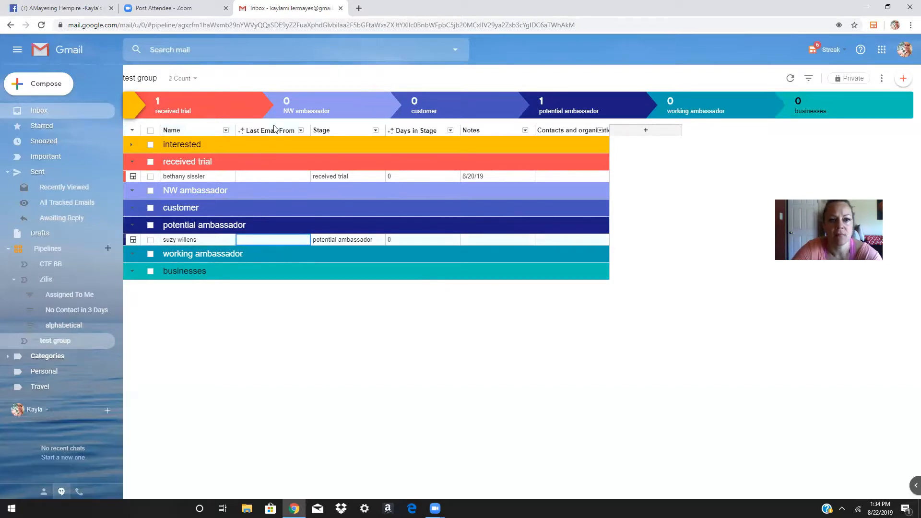
Add an 'email sent' Date column and set the new box's date to Aug 19
{"action": "left_click", "coordinate": [300, 130]}
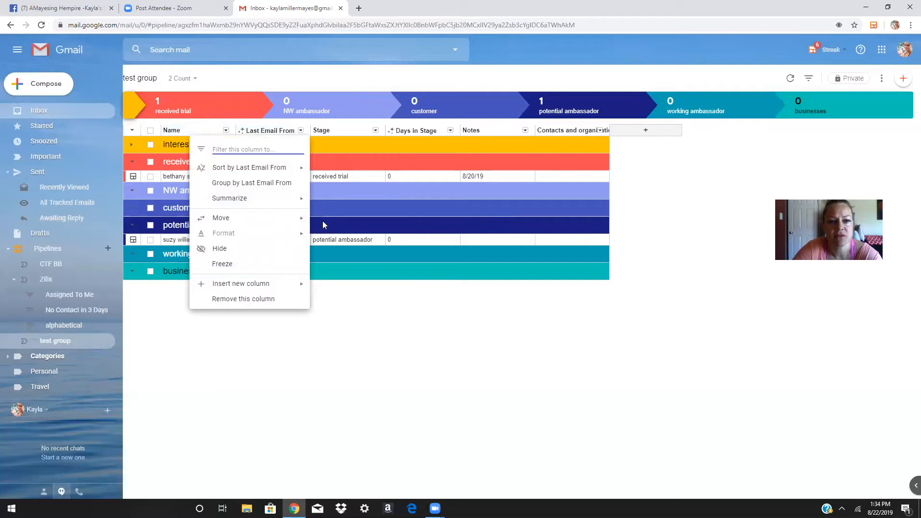
{"action": "left_click", "coordinate": [326, 207]}
{"action": "left_click", "coordinate": [254, 240]}
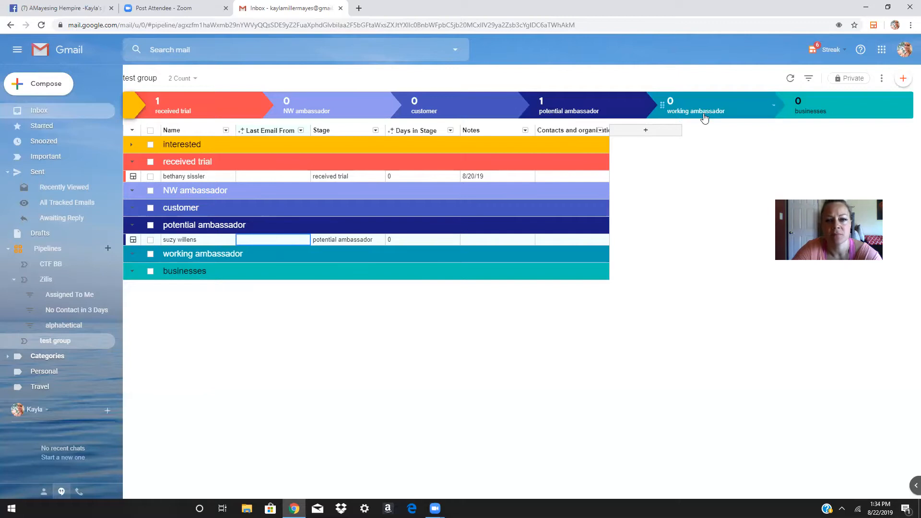
{"action": "left_click", "coordinate": [646, 130]}
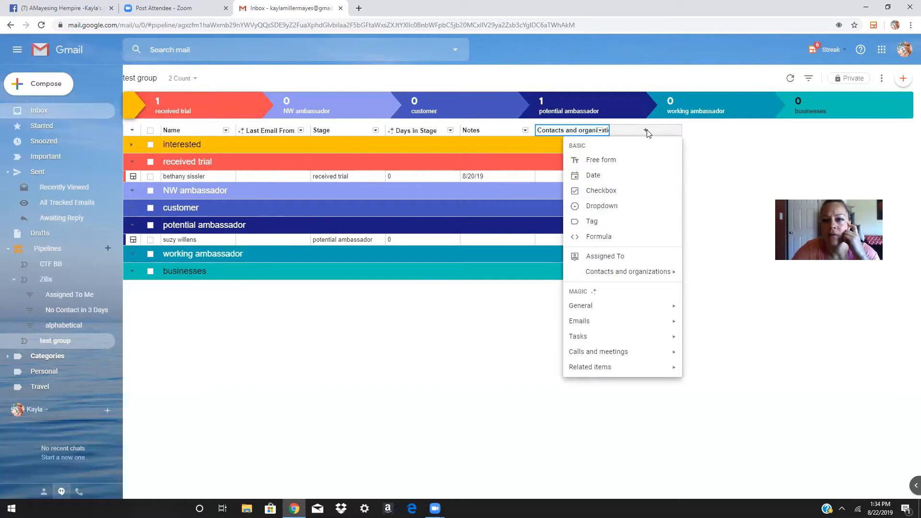
{"action": "left_click", "coordinate": [613, 177]}
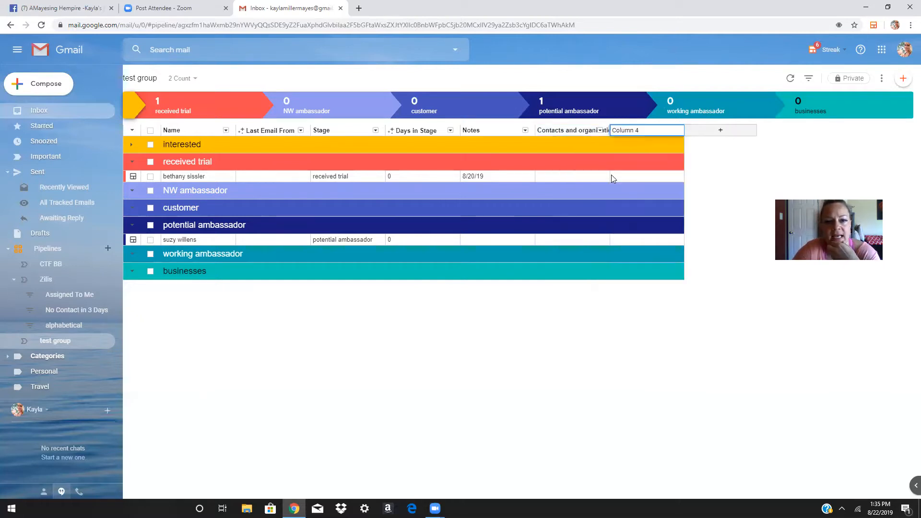
{"action": "type", "text": "email sent"}
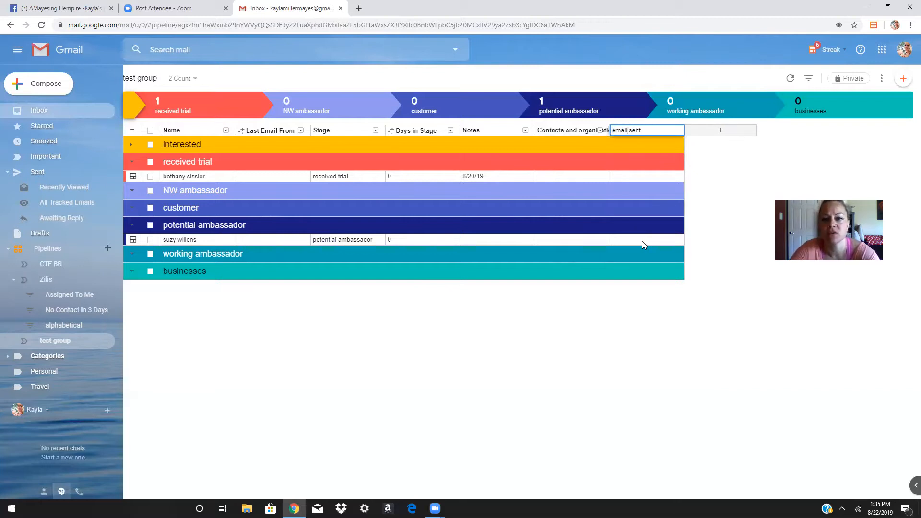
{"action": "left_click", "coordinate": [643, 242]}
{"action": "left_click", "coordinate": [643, 241]}
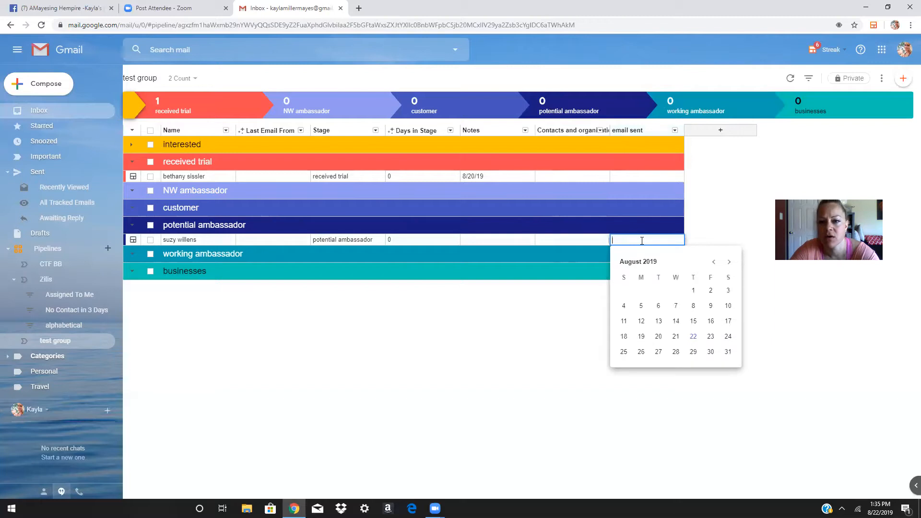
{"action": "left_click", "coordinate": [641, 336]}
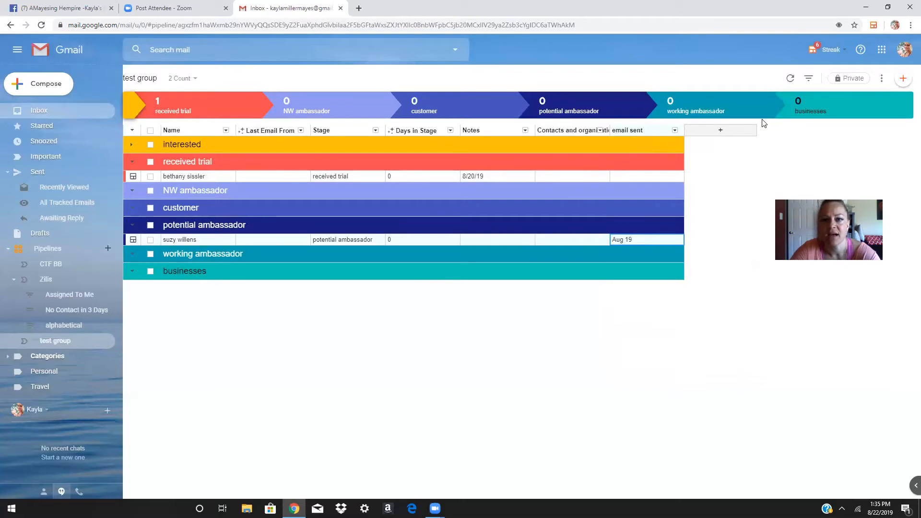
Add a 'paid' Checkbox column and tick it for the received trial box
{"action": "left_click", "coordinate": [721, 131]}
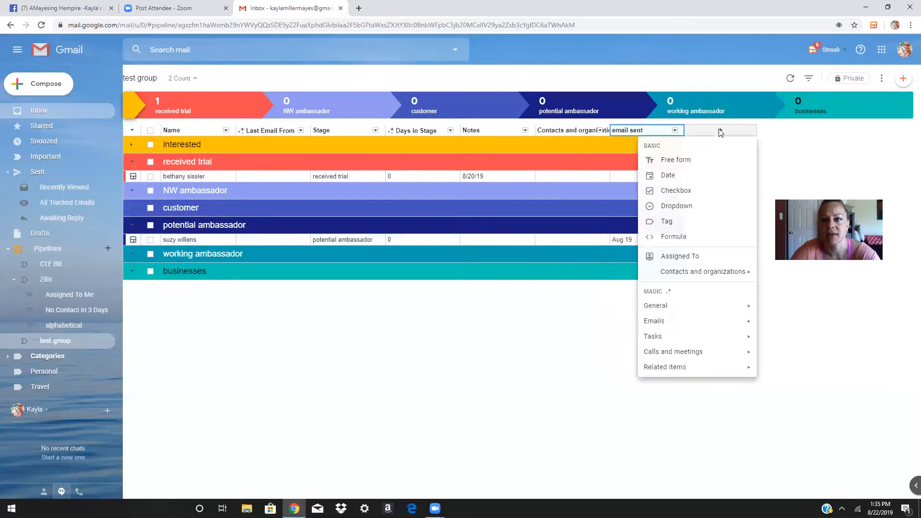
{"action": "left_click", "coordinate": [681, 190]}
{"action": "type", "text": "paid"}
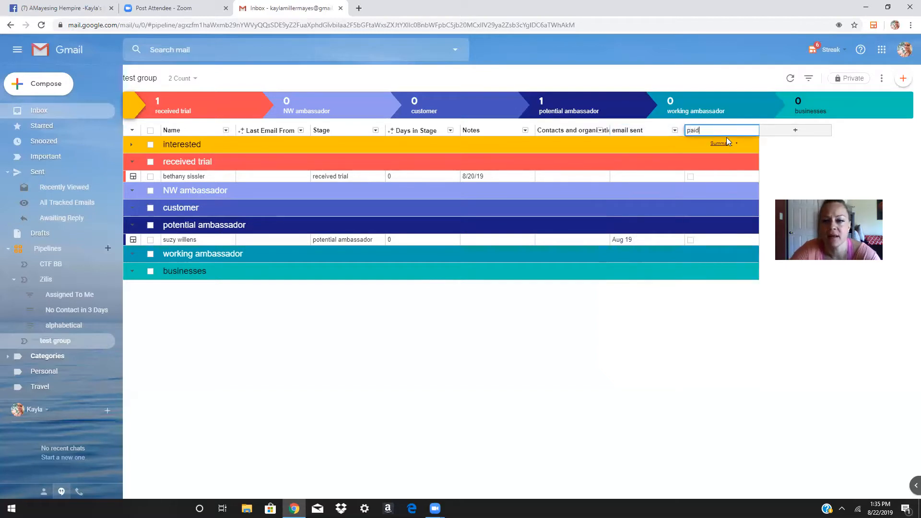
{"action": "left_click", "coordinate": [690, 177]}
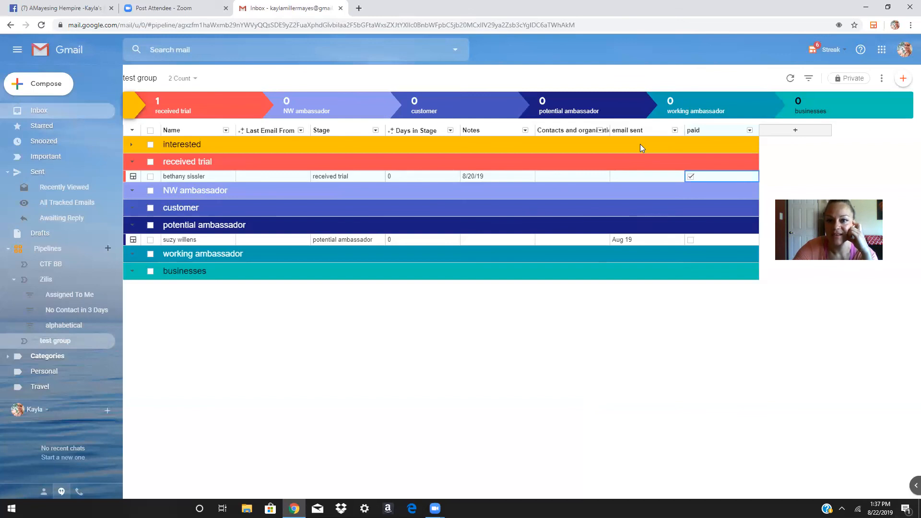
Bring up Zoom's end or leave meeting prompt with Alt+Q
{"action": "key", "text": "alt+q"}
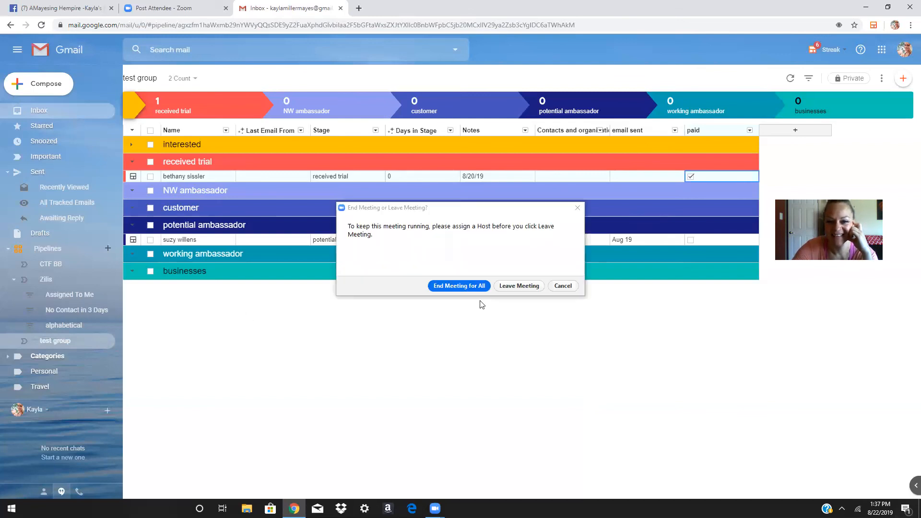